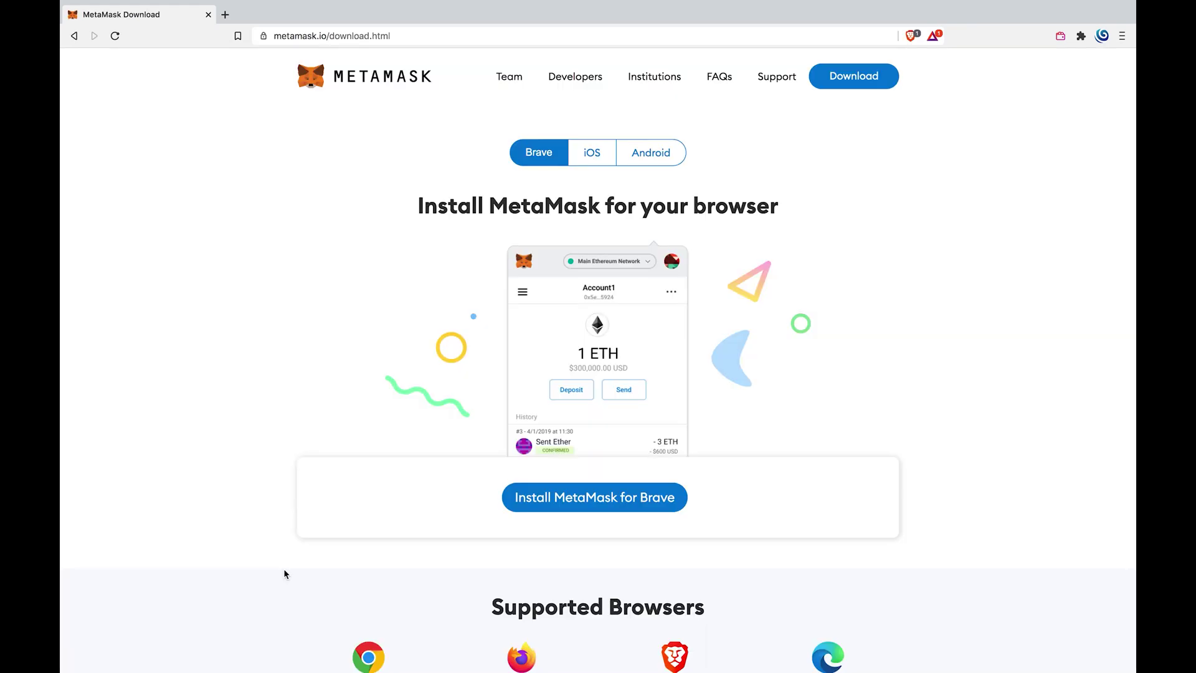
scroll(284, 572, down, 3)
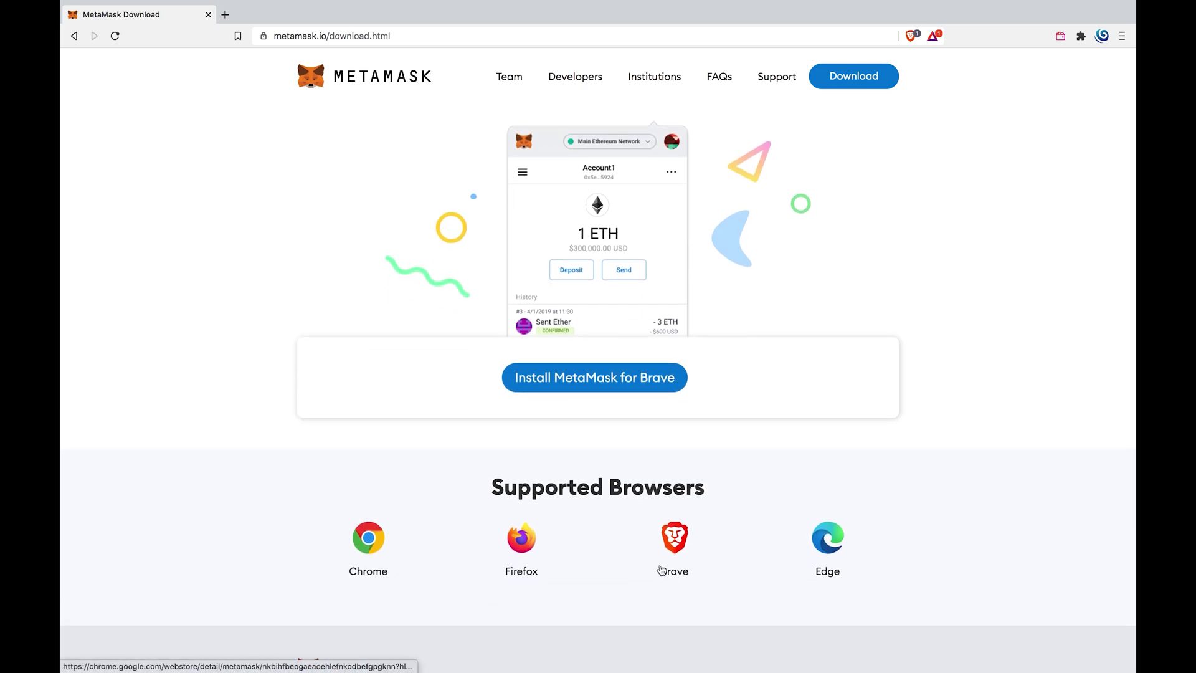
scroll(560, 653, up, 1)
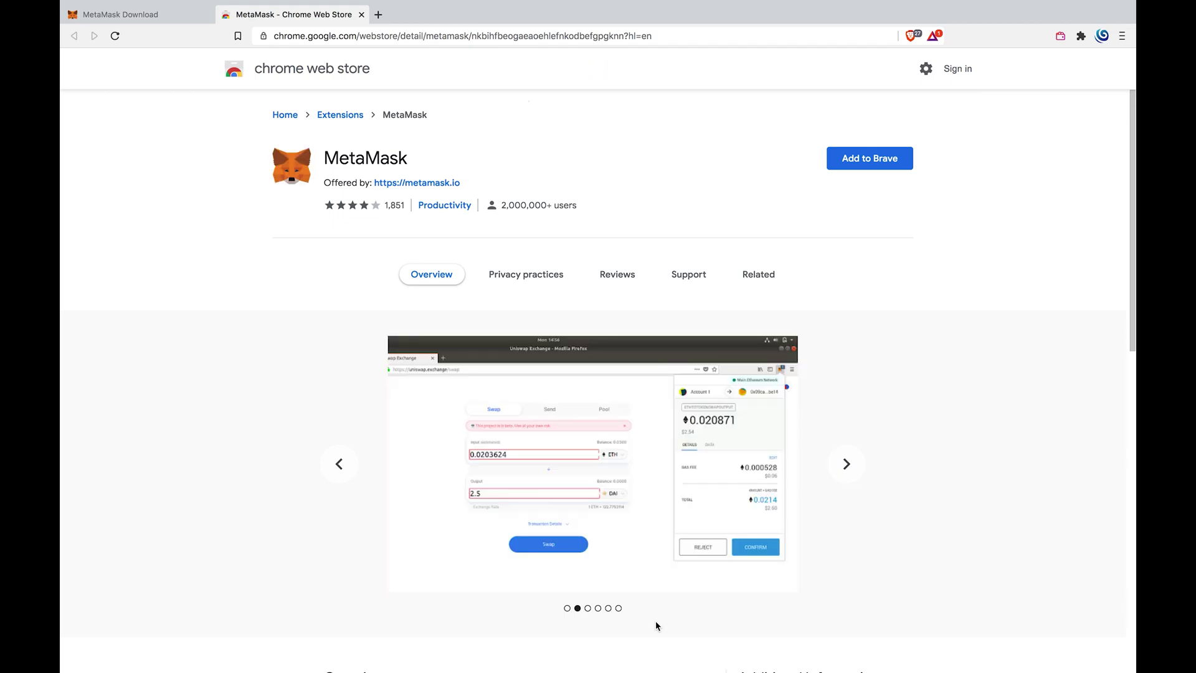
Add the MetaMask extension to Brave from the Chrome Web Store and approve its permissions
click(858, 163)
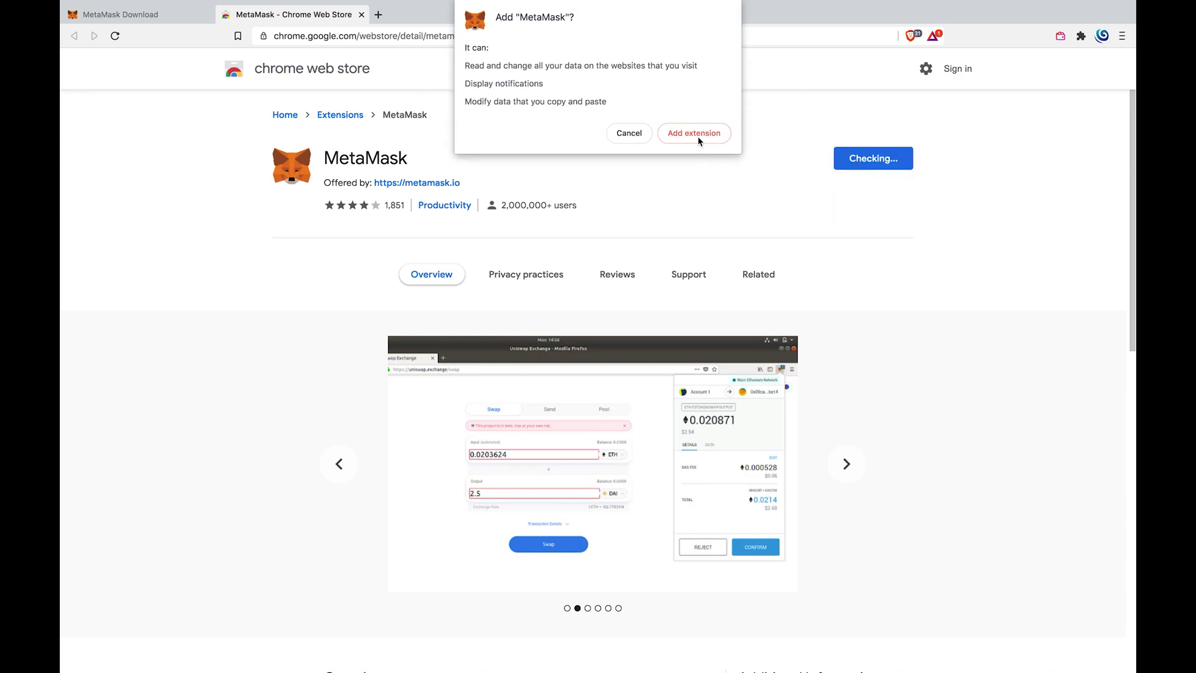
click(698, 137)
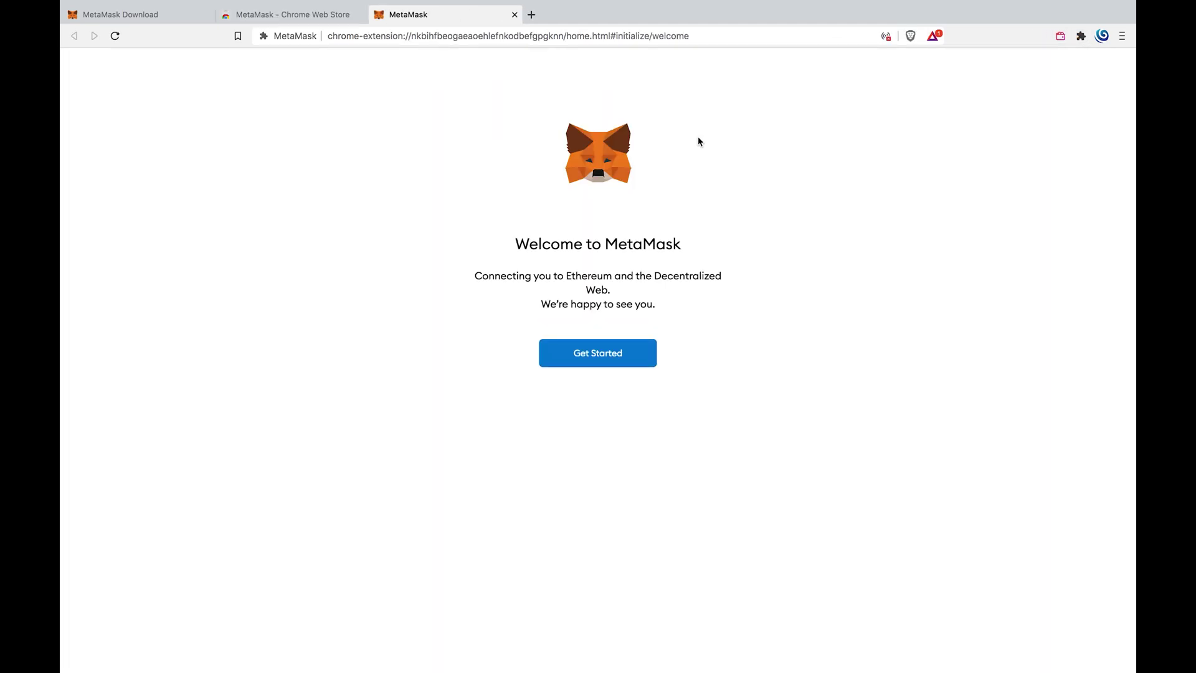
Get started, choose Create a Wallet, and agree to share anonymous usage data
click(623, 352)
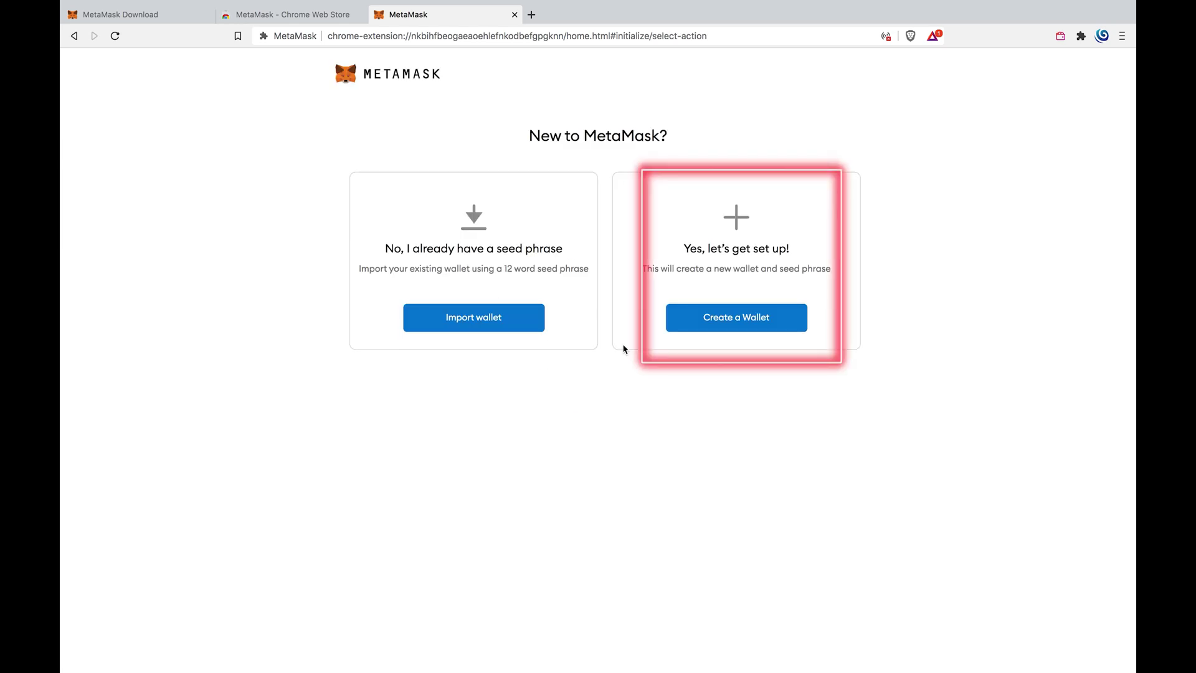
click(705, 317)
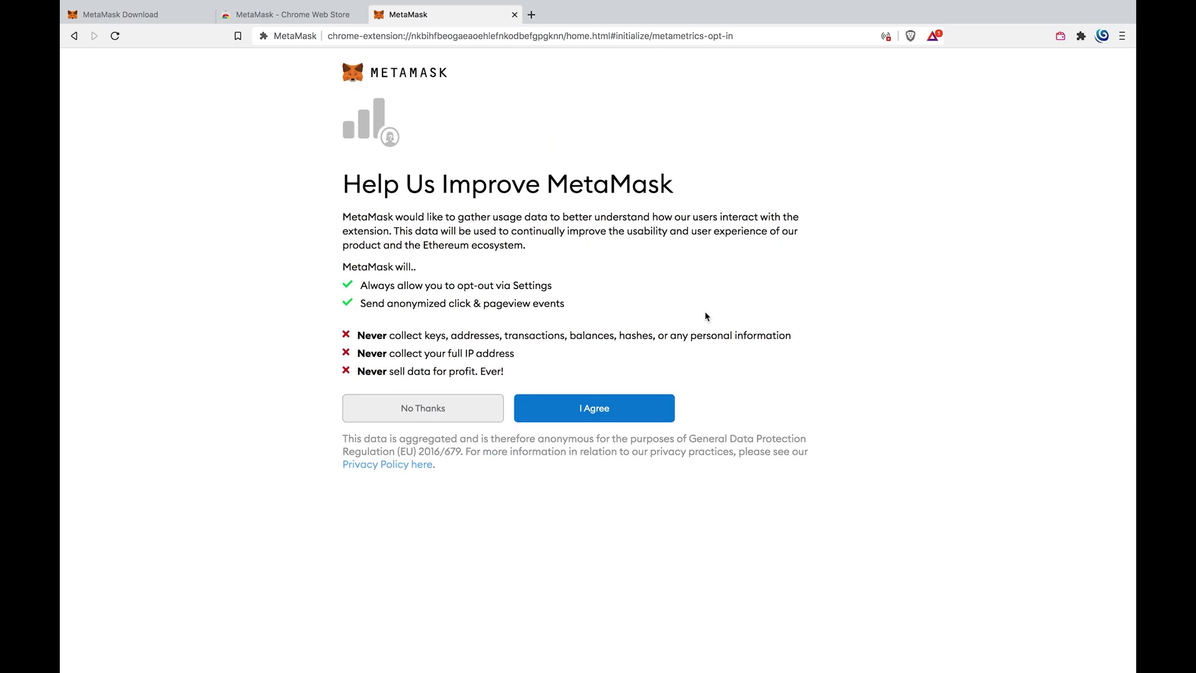
click(628, 415)
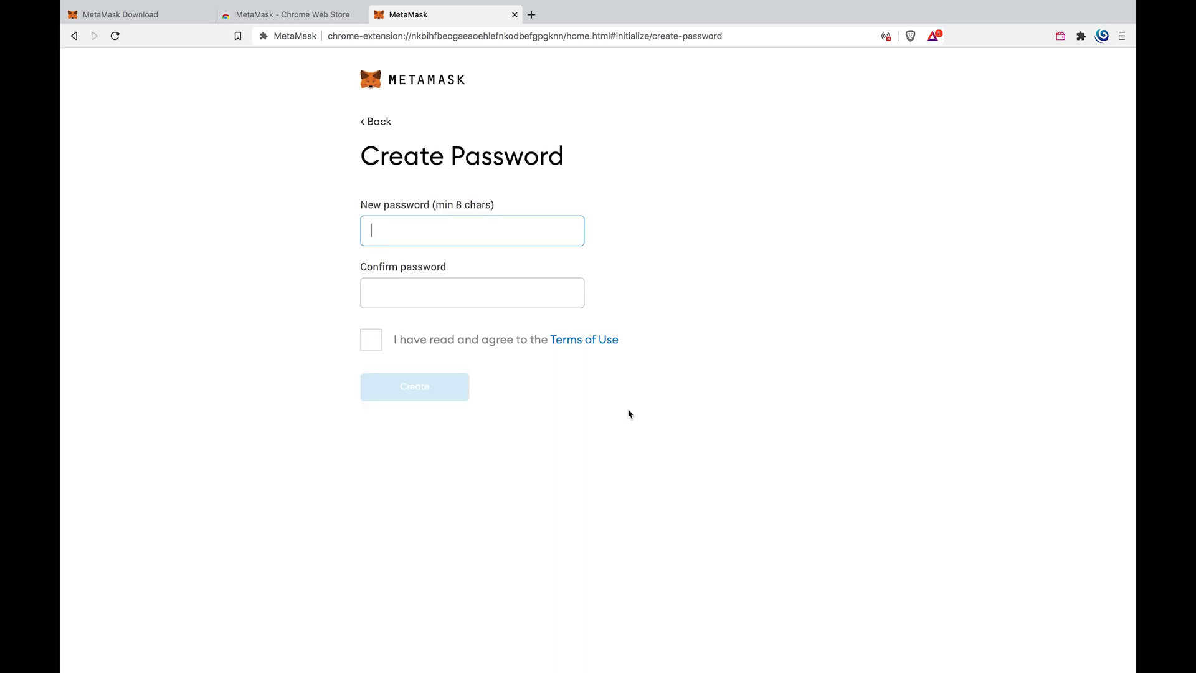
text(*)
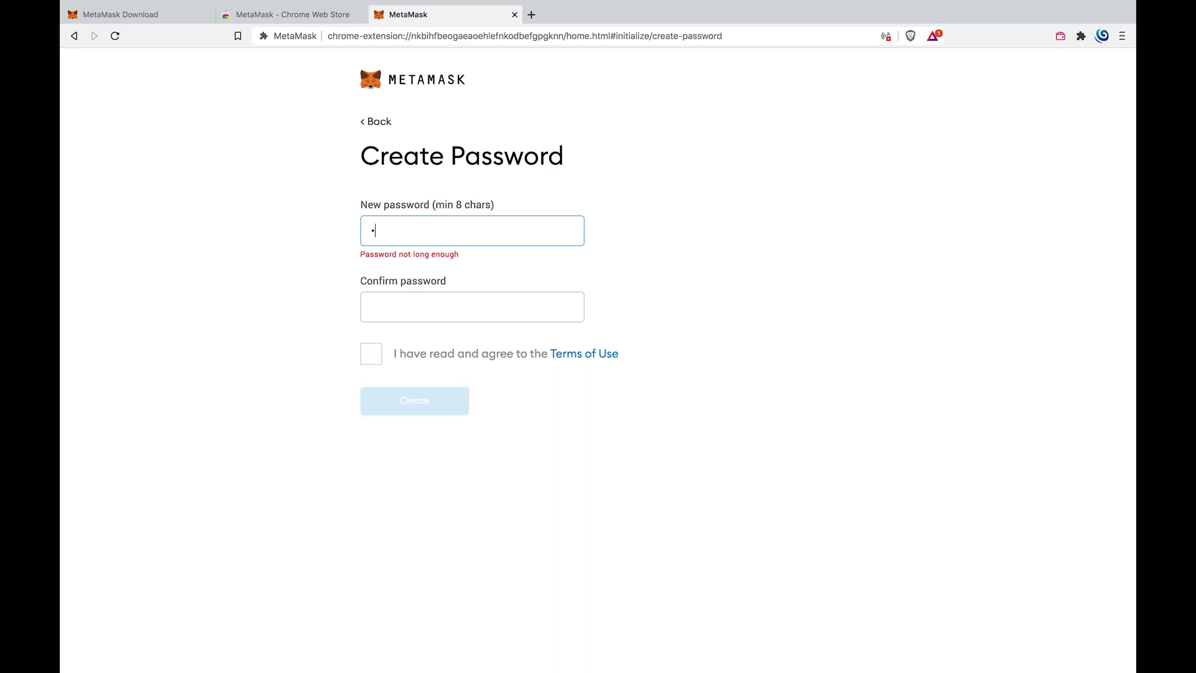
text(***********)
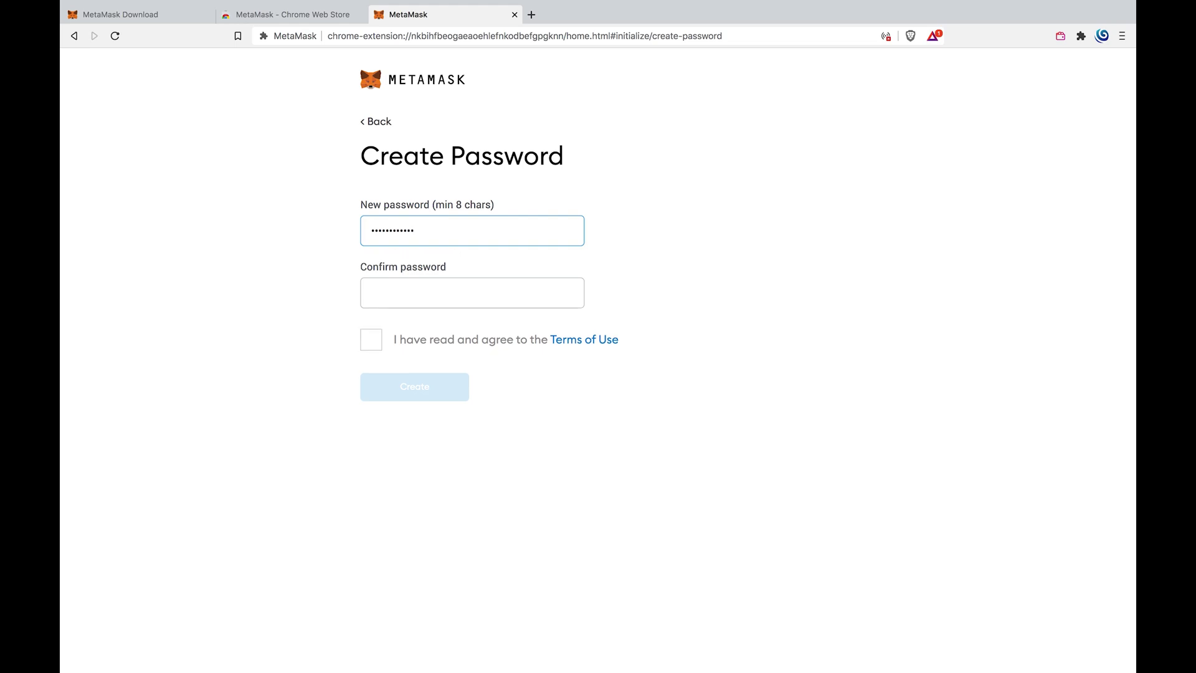
Enter and confirm the wallet password, accept the Terms of Use, and create the wallet
click(552, 302)
text(**)
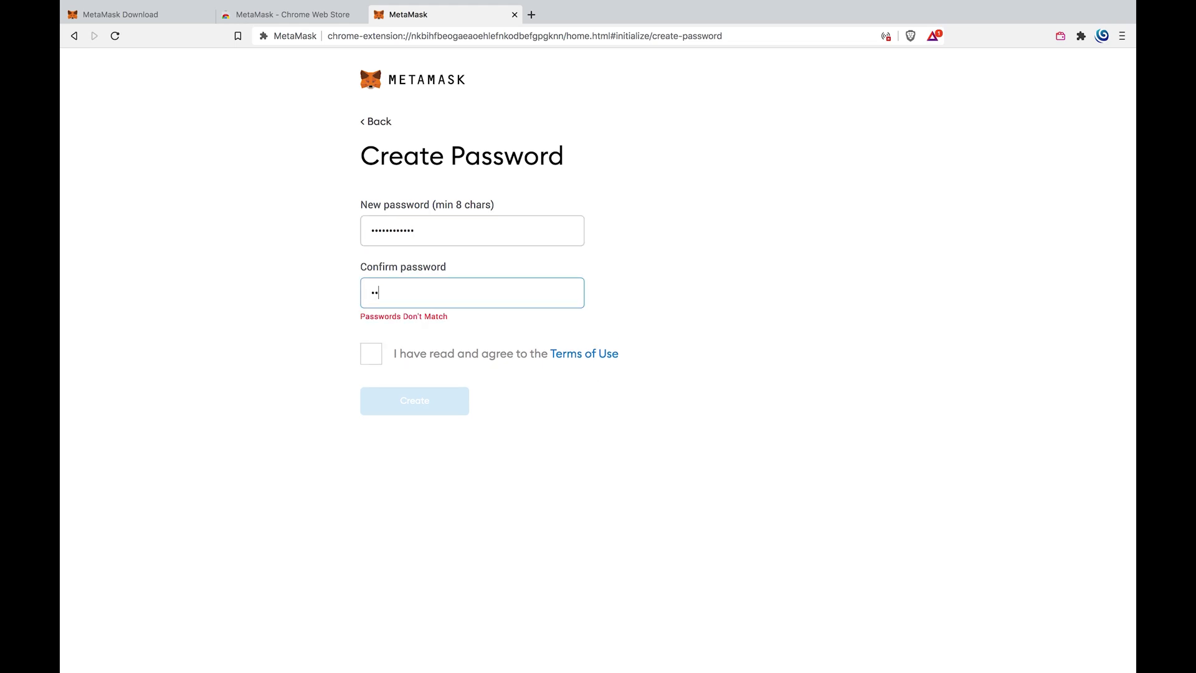
text(**********)
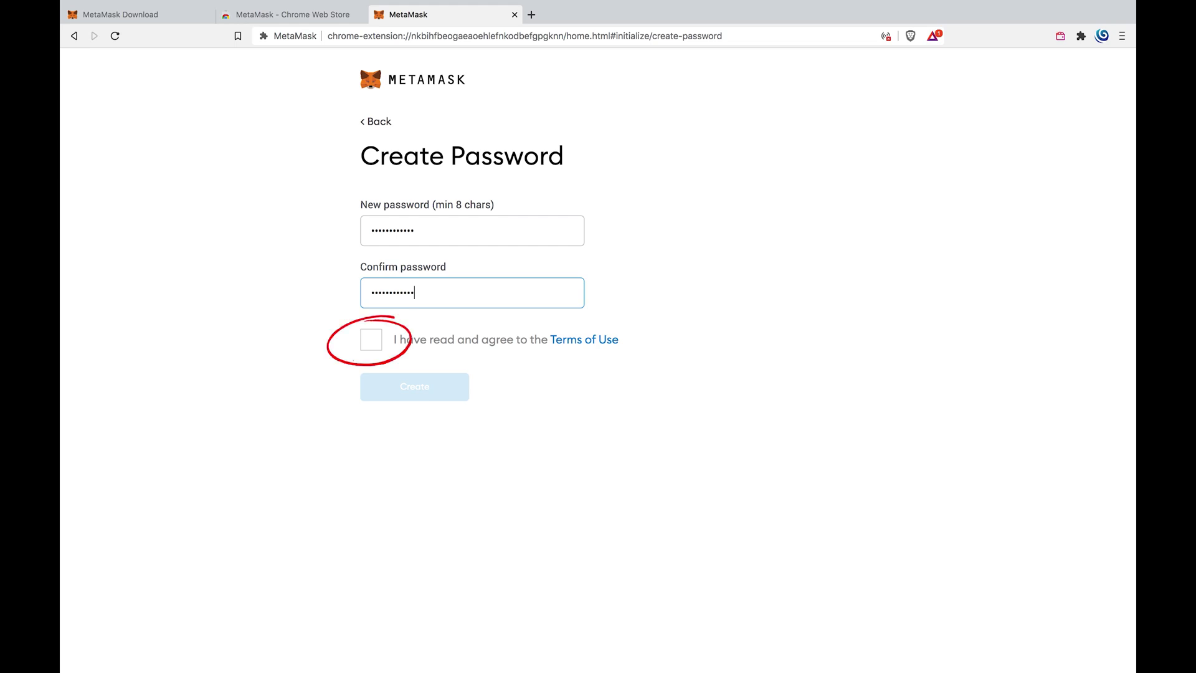
click(380, 342)
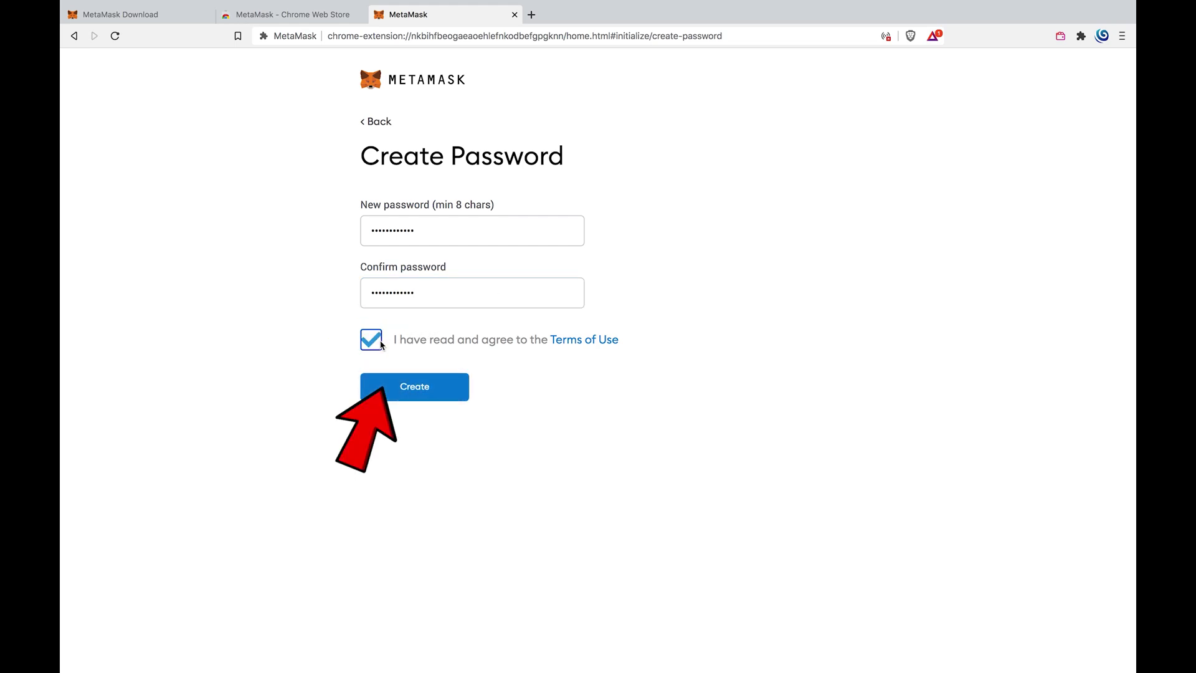
click(408, 398)
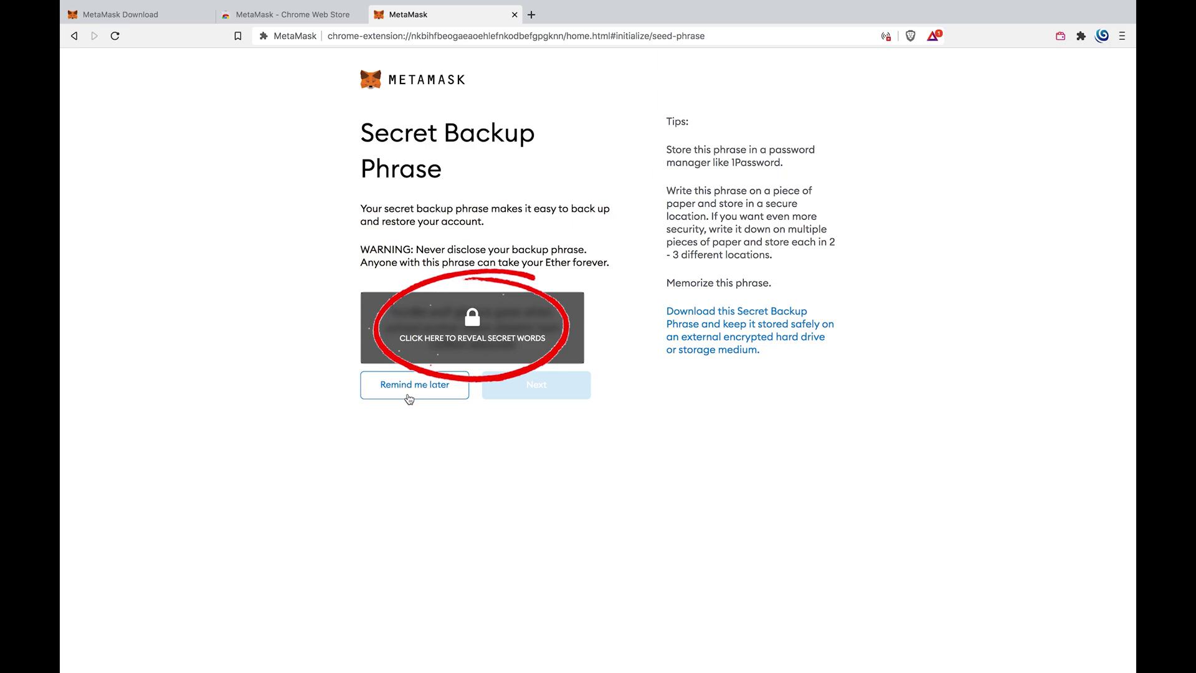
Reveal and copy the twelve-word backup phrase, re-enter it to confirm, and finish setup
click(432, 330)
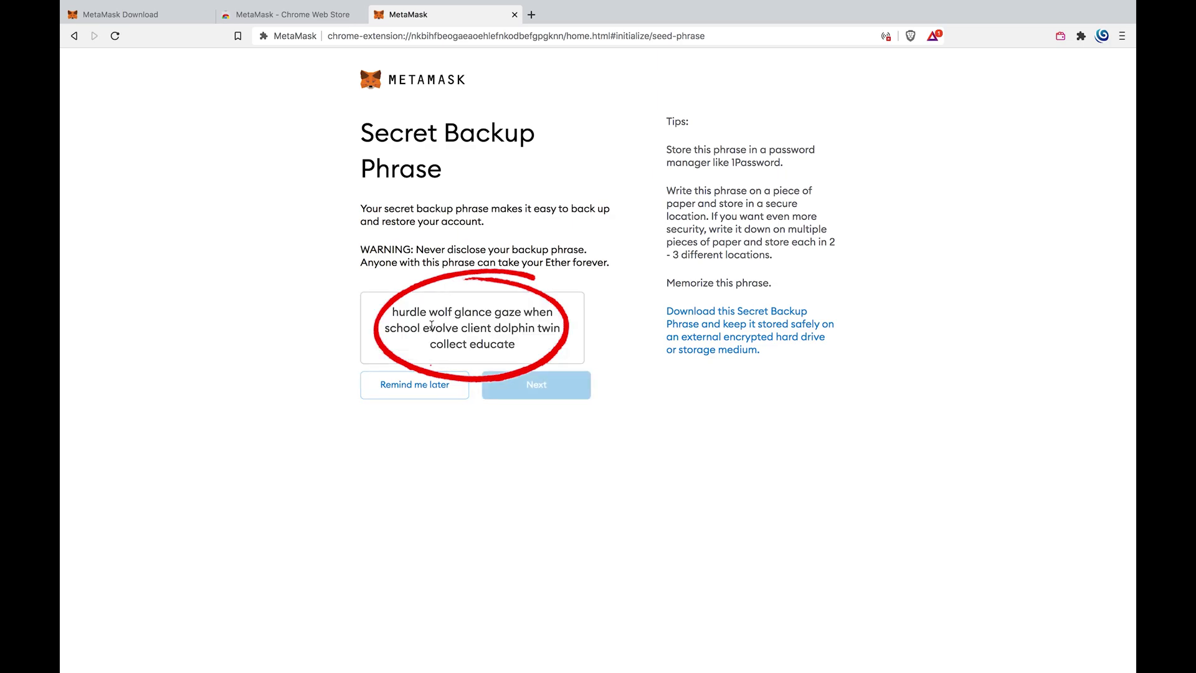
drag(393, 314, 522, 363)
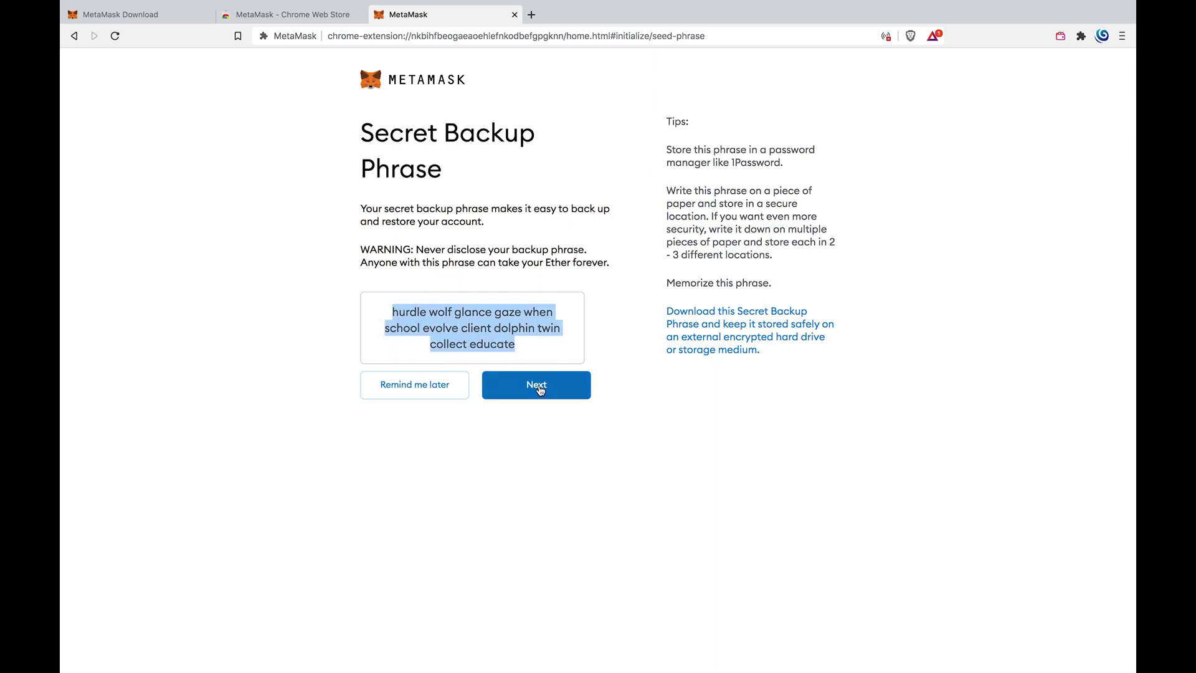
click(539, 386)
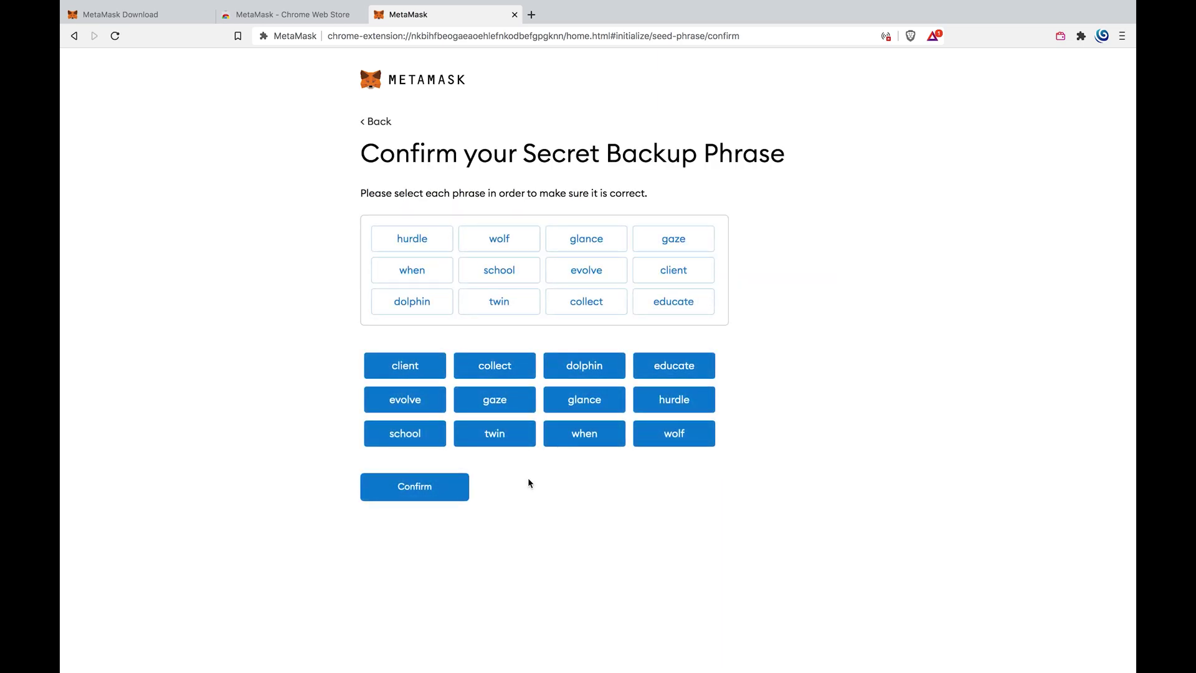
click(426, 486)
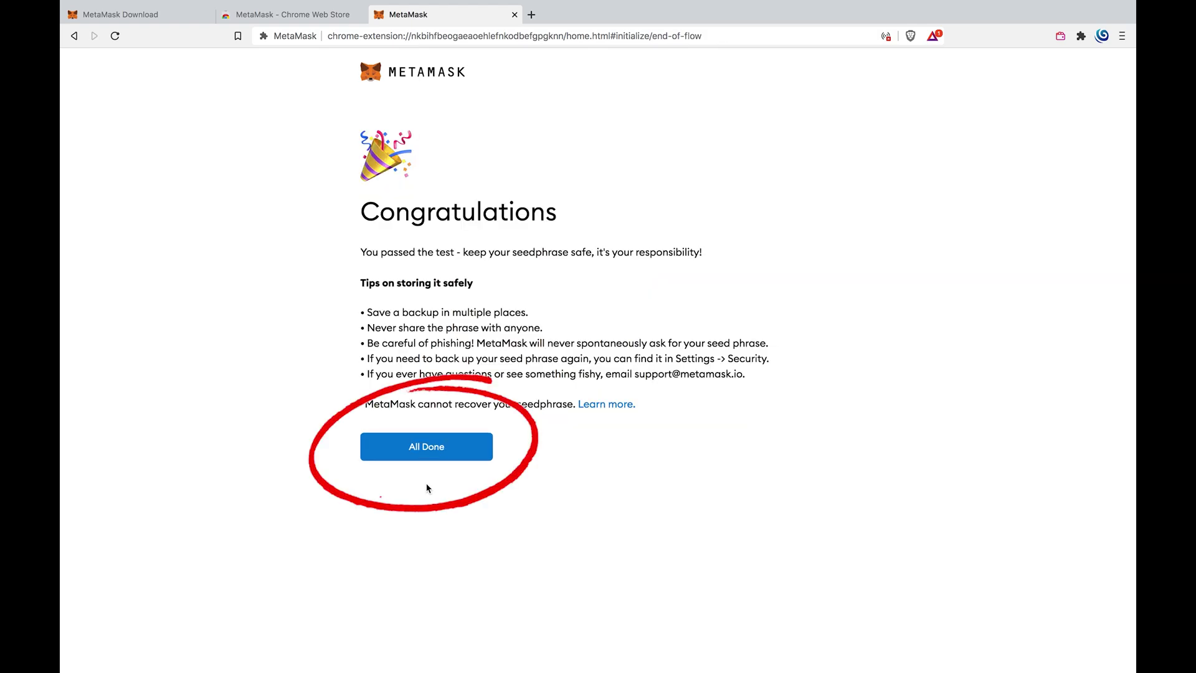
click(431, 449)
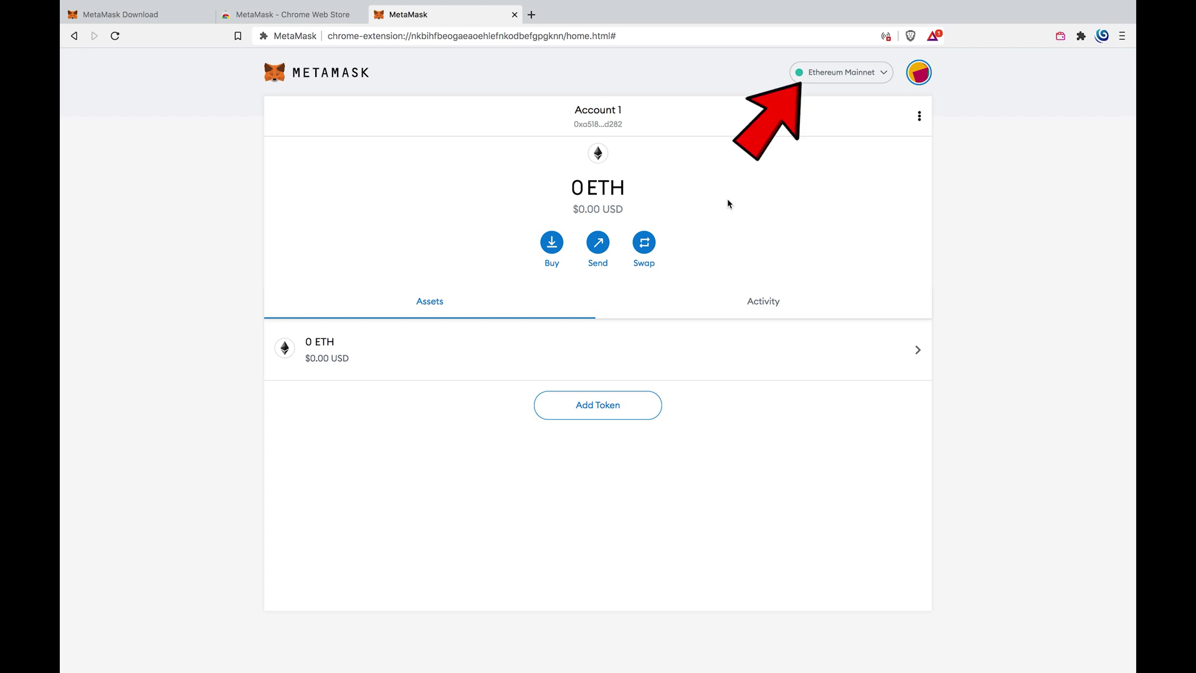
Choose Custom RPC from the Ethereum Mainnet network dropdown
click(851, 82)
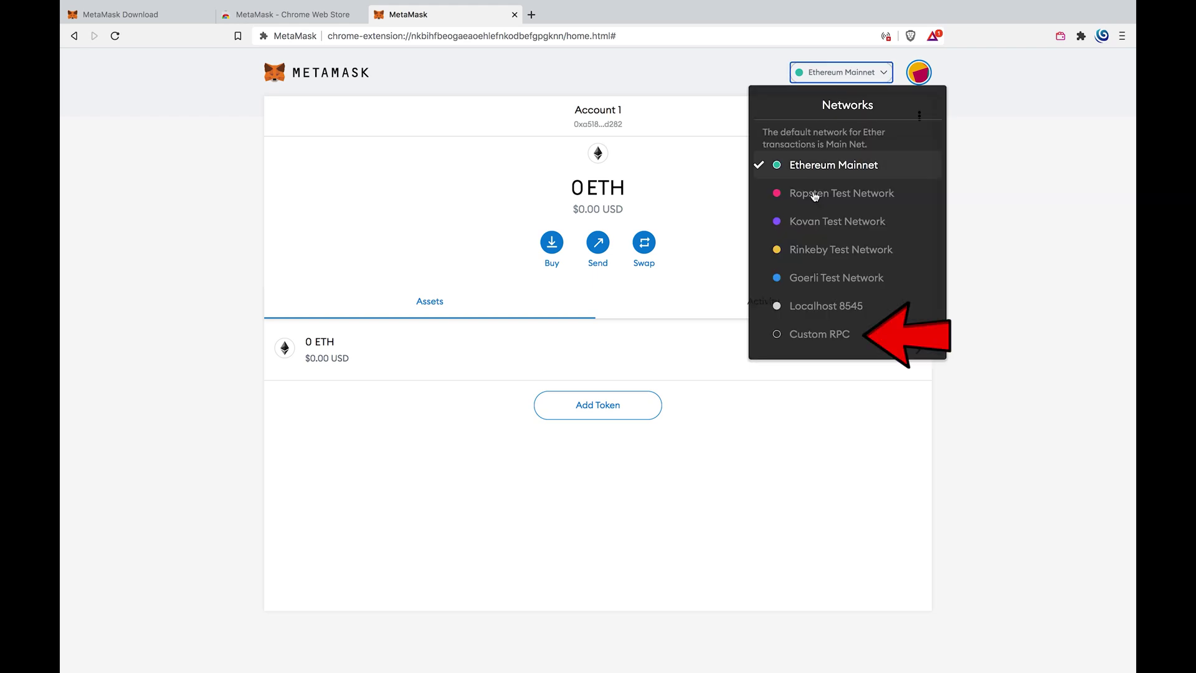
click(810, 335)
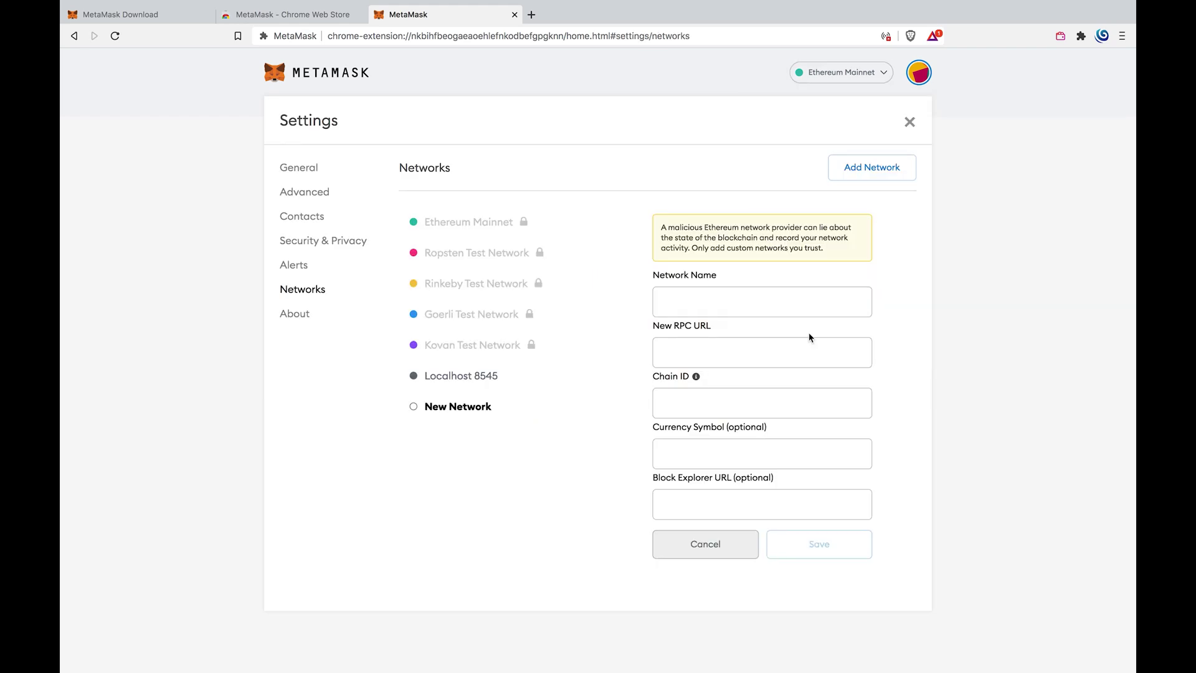
Enter network name RSK Mainnet, the Sovryn RPC URL, and chain ID 30
click(819, 307)
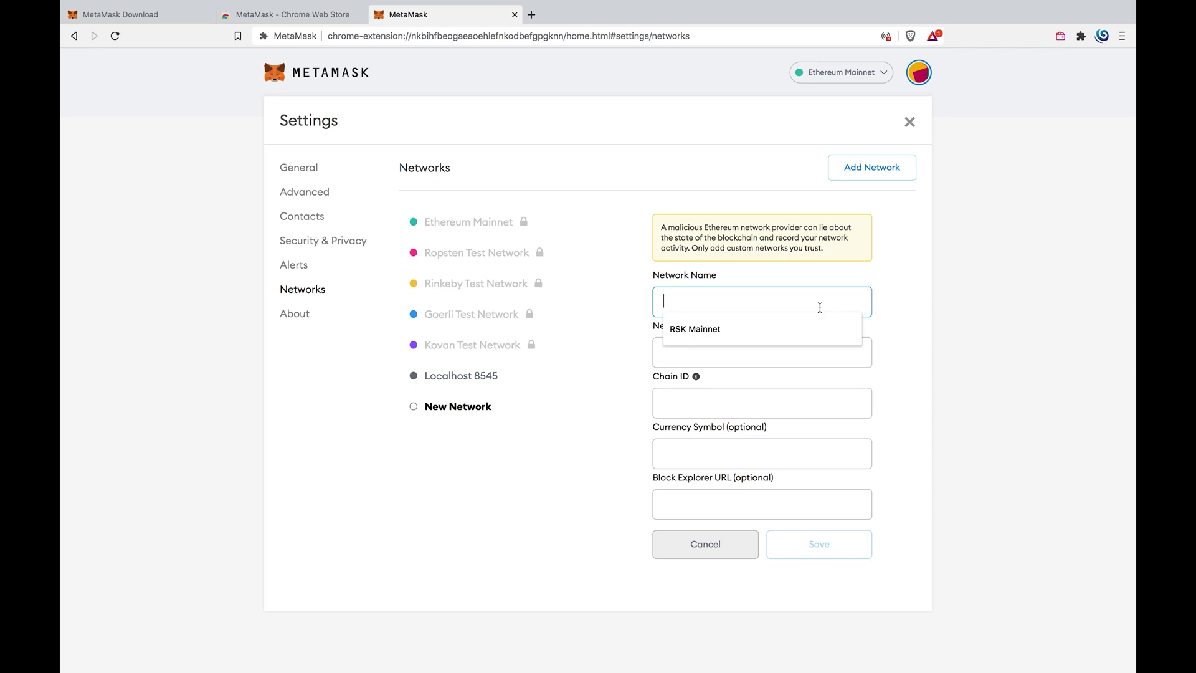
click(807, 330)
click(800, 352)
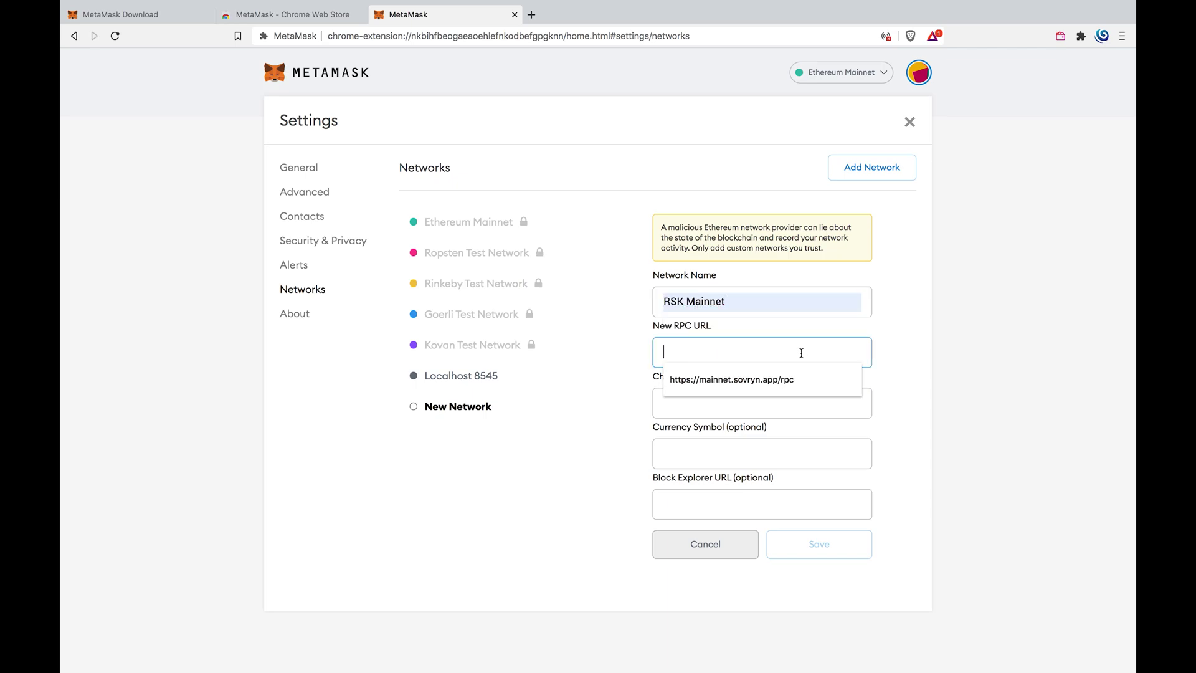
click(790, 381)
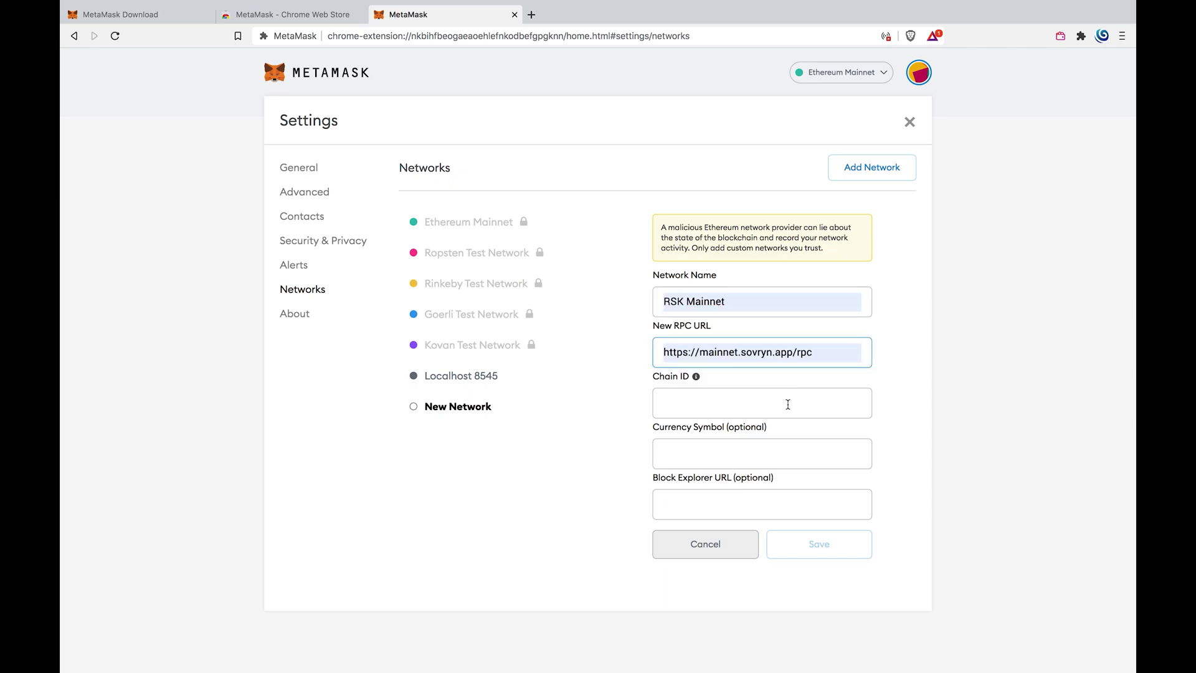
click(788, 403)
click(776, 427)
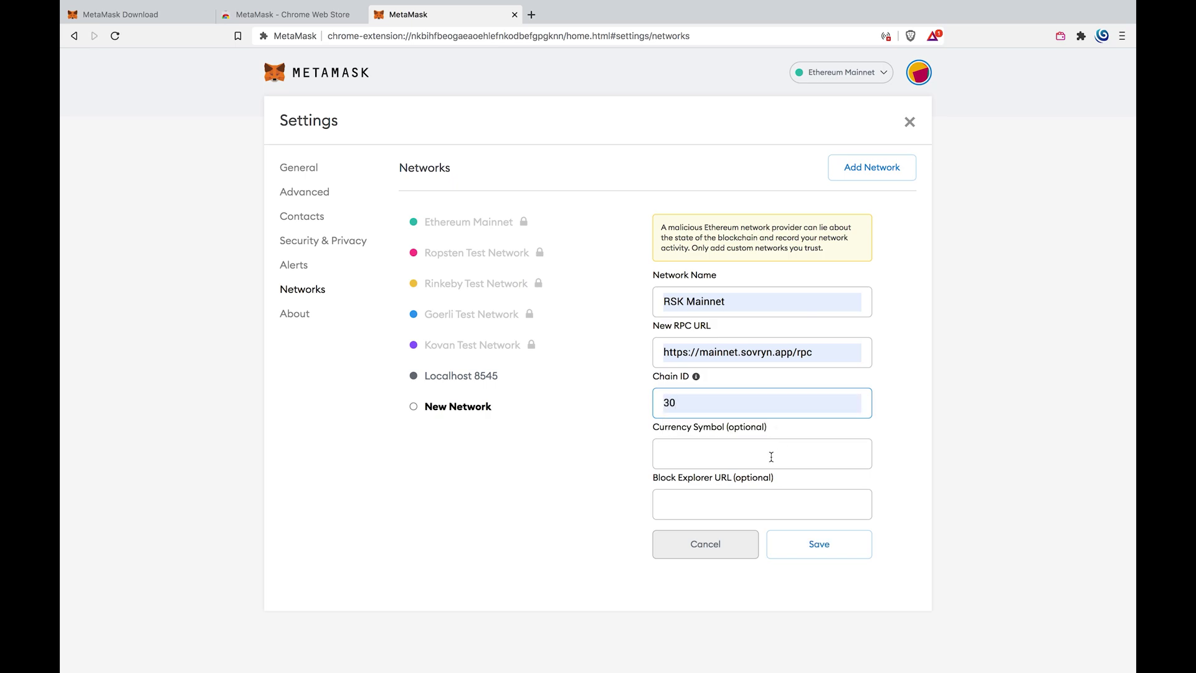
Add currency symbol RBTC and the RSK explorer URL, save, and leave Settings
click(770, 455)
click(764, 478)
click(761, 502)
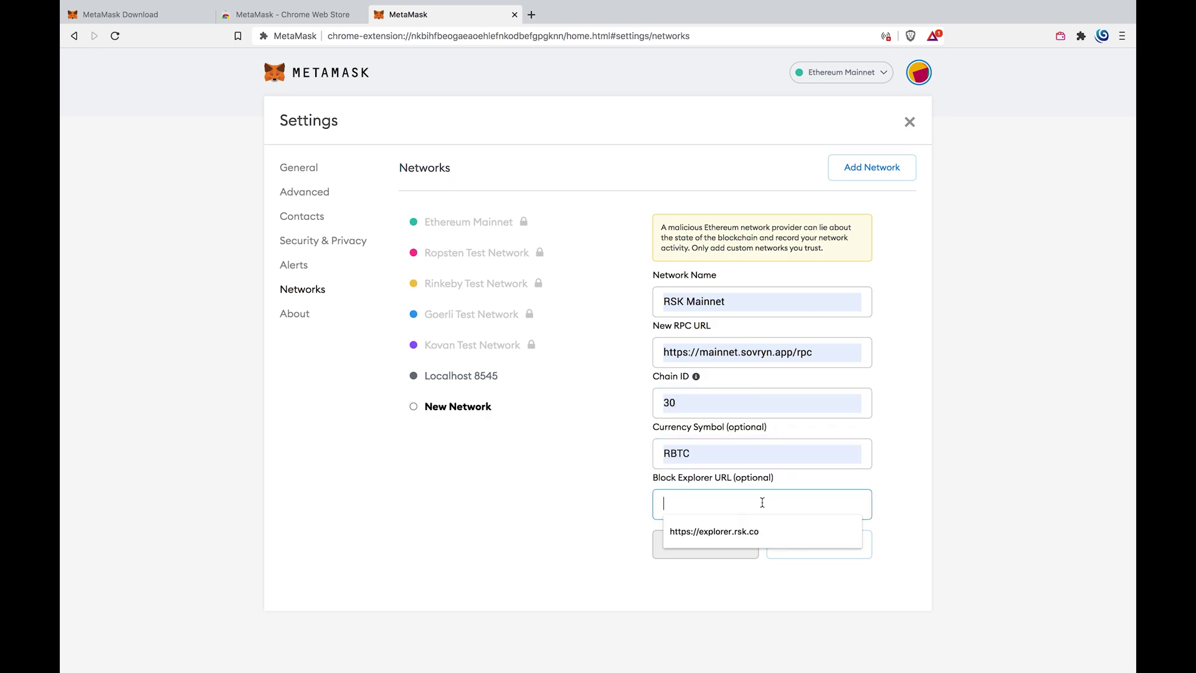
click(756, 530)
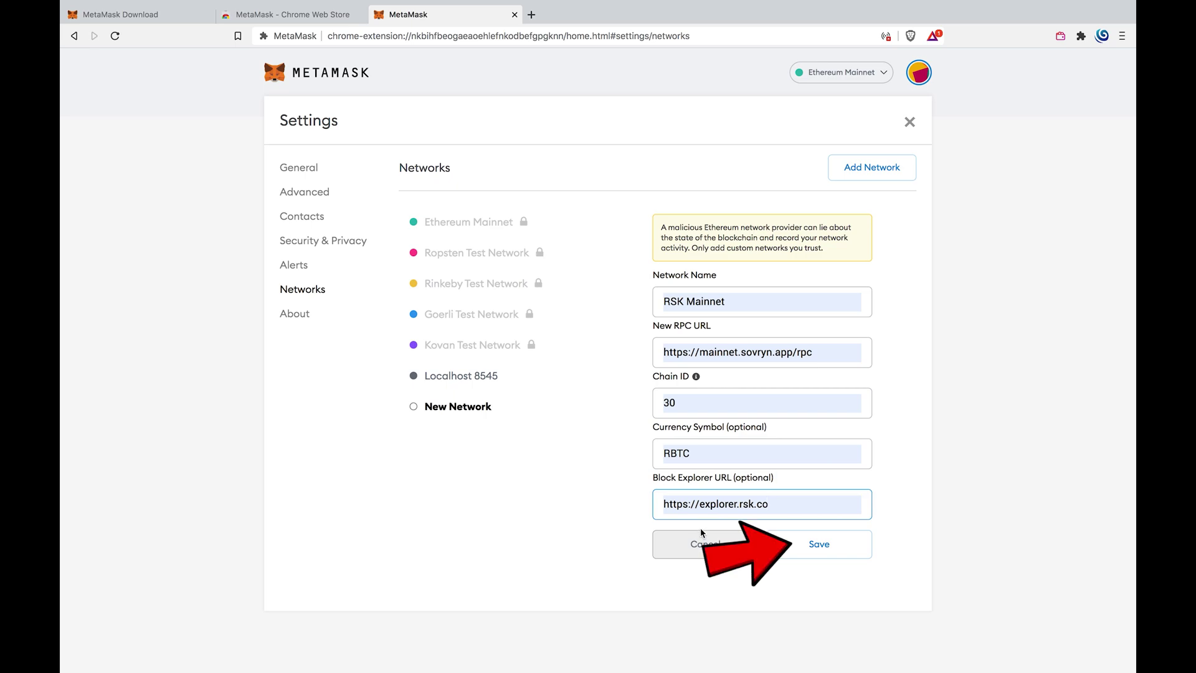
click(790, 546)
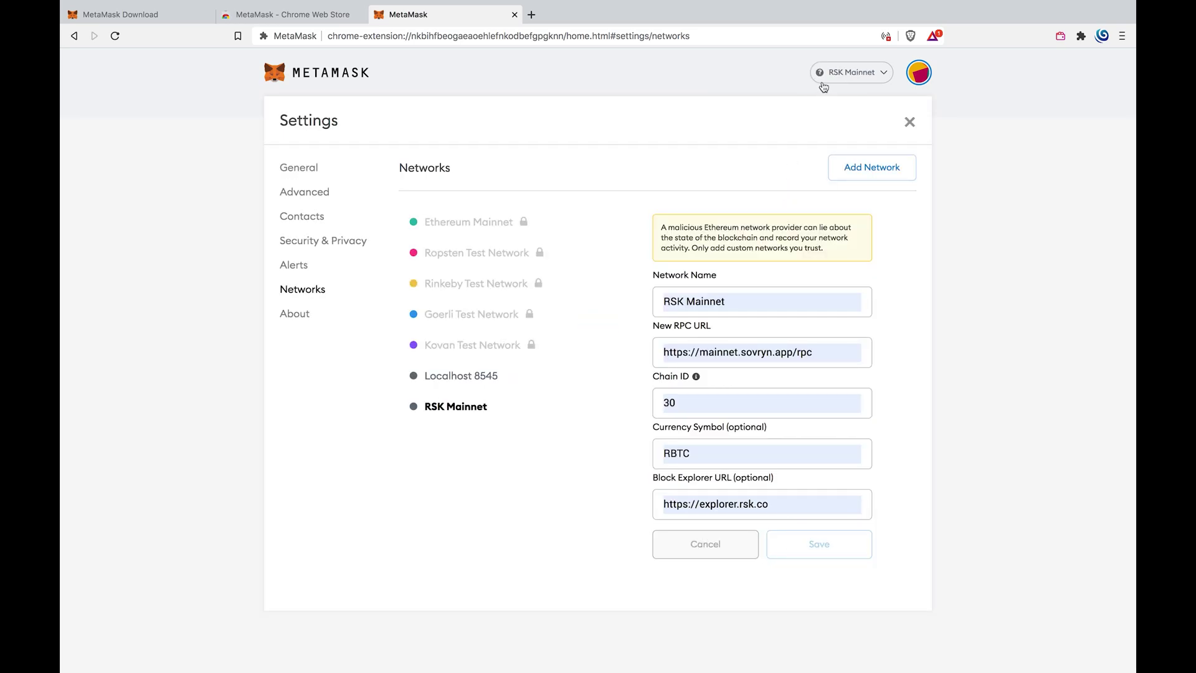
click(910, 122)
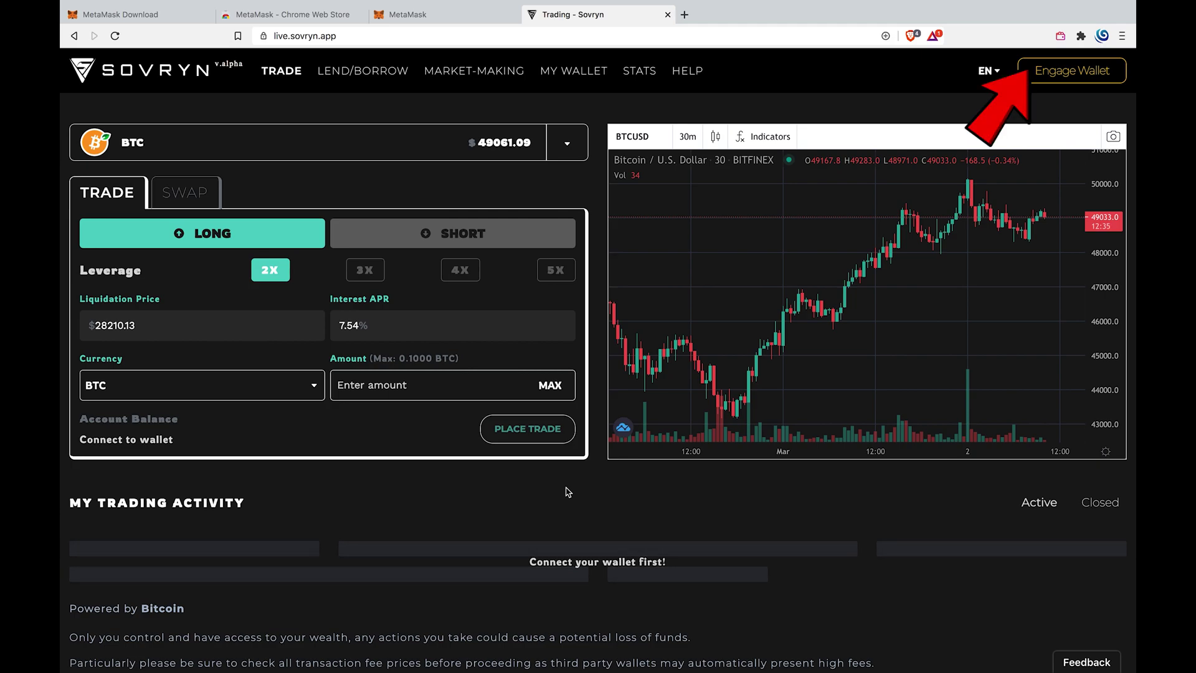
Choose Engage Wallet on Sovryn and select the Browser Wallet option
click(1070, 82)
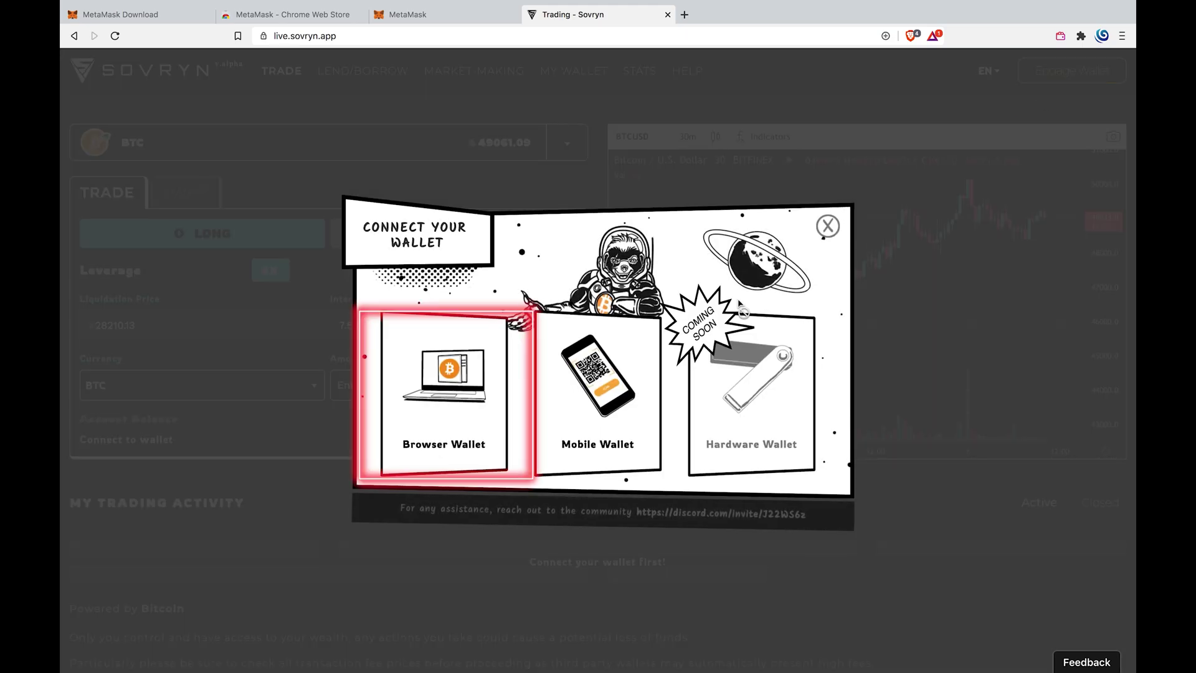
click(449, 434)
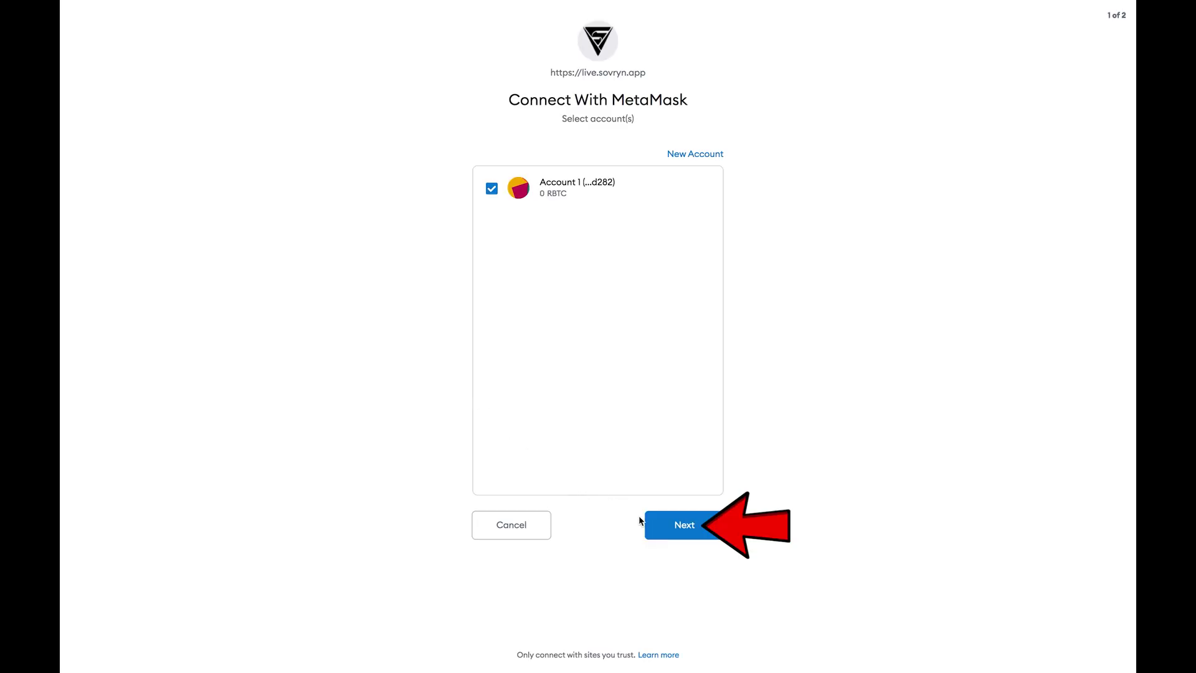
With Account 1 checked in the MetaMask prompt, continue and approve the Sovryn connection
click(660, 533)
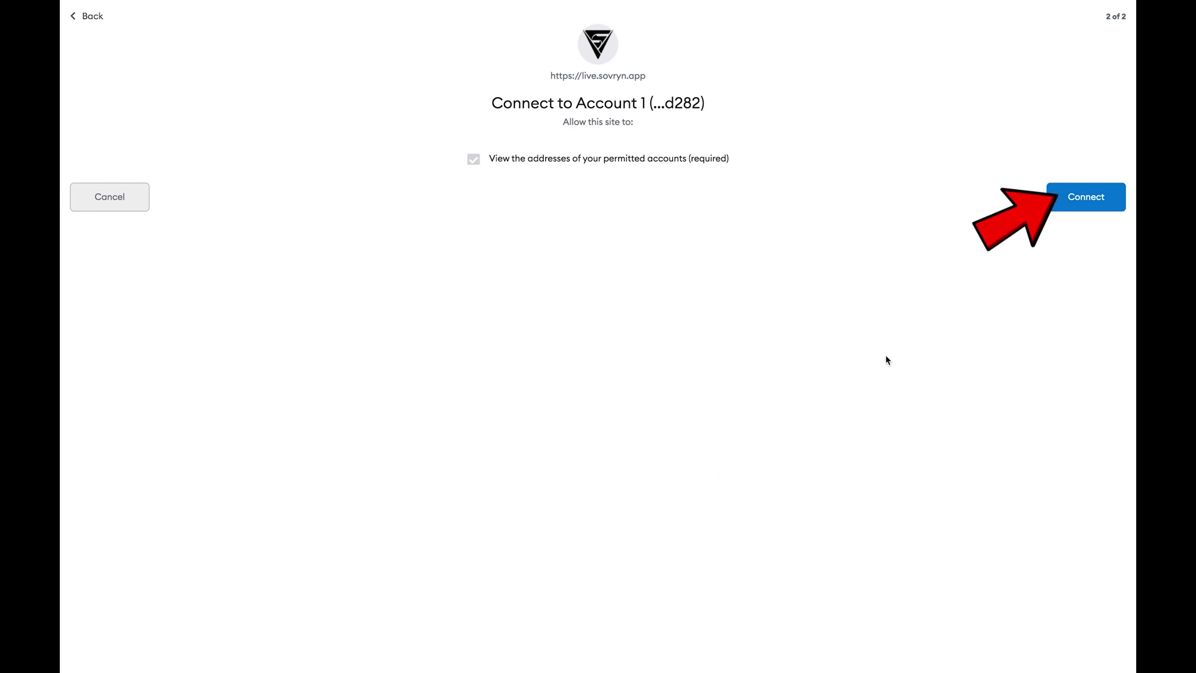
click(1065, 193)
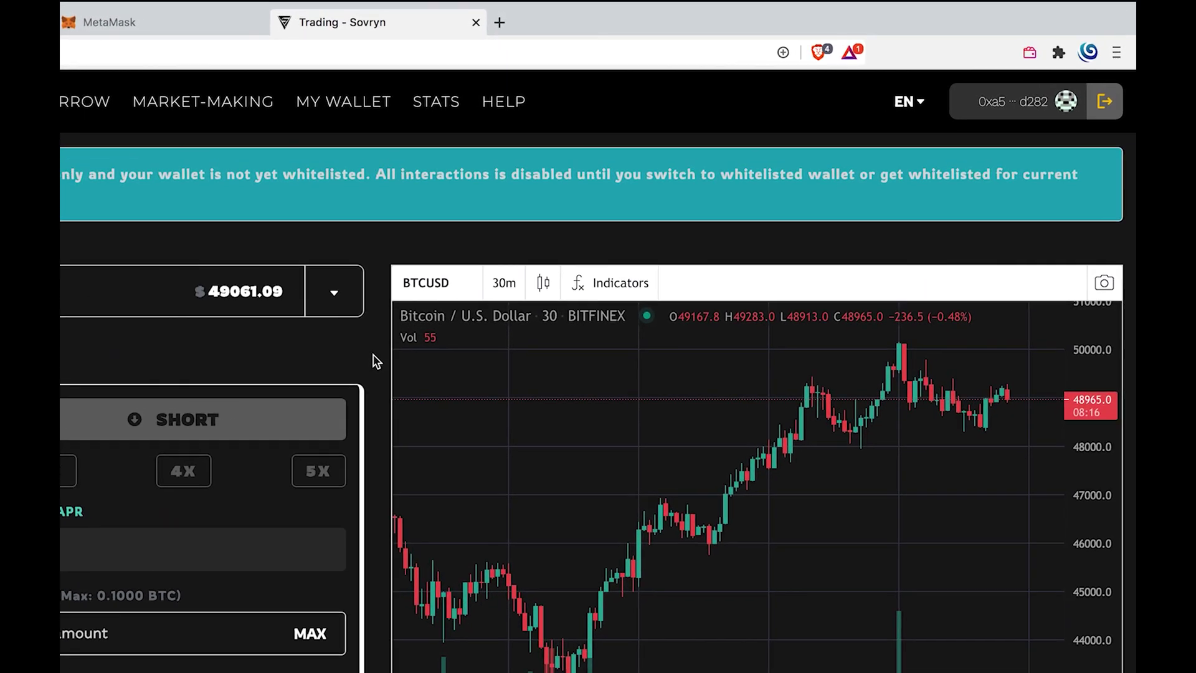
Pin MetaMask from Brave's Extensions menu, then open and close its toolbar popup
click(1059, 56)
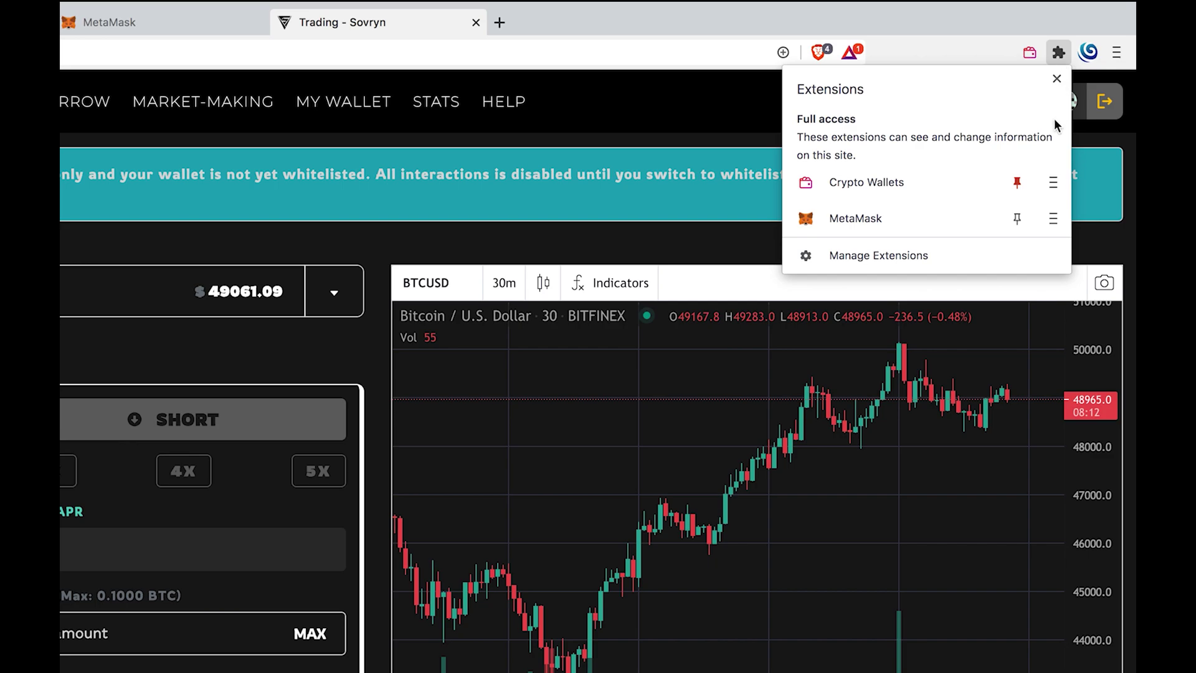
click(1027, 220)
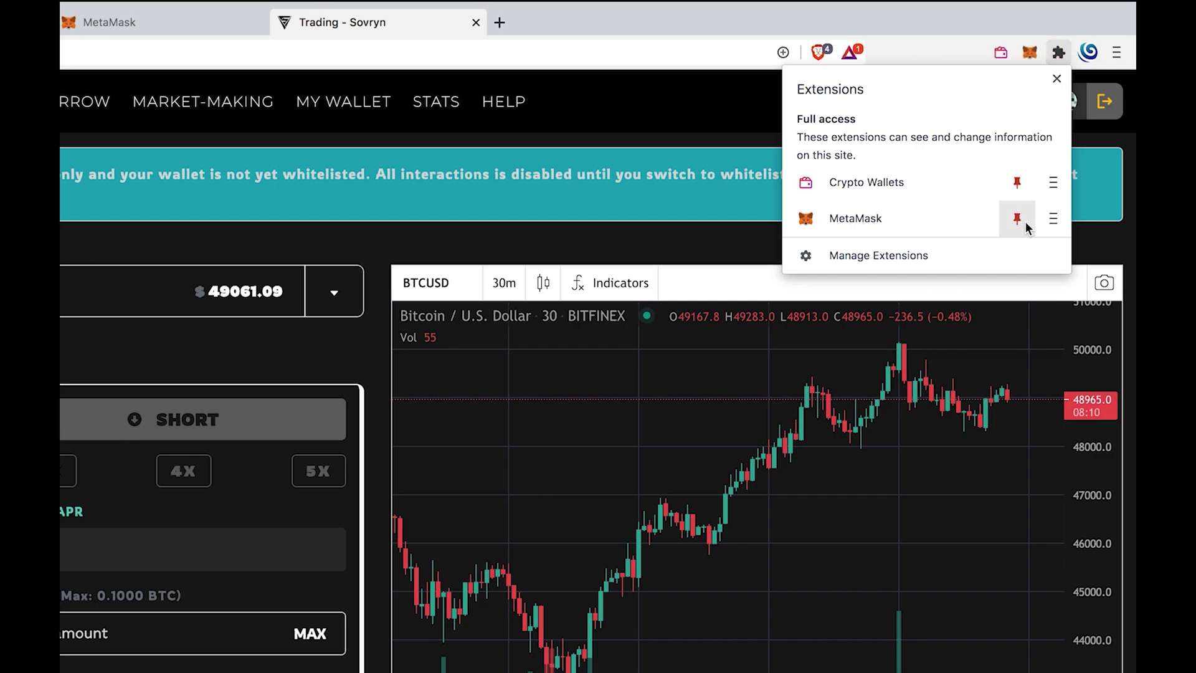
click(758, 246)
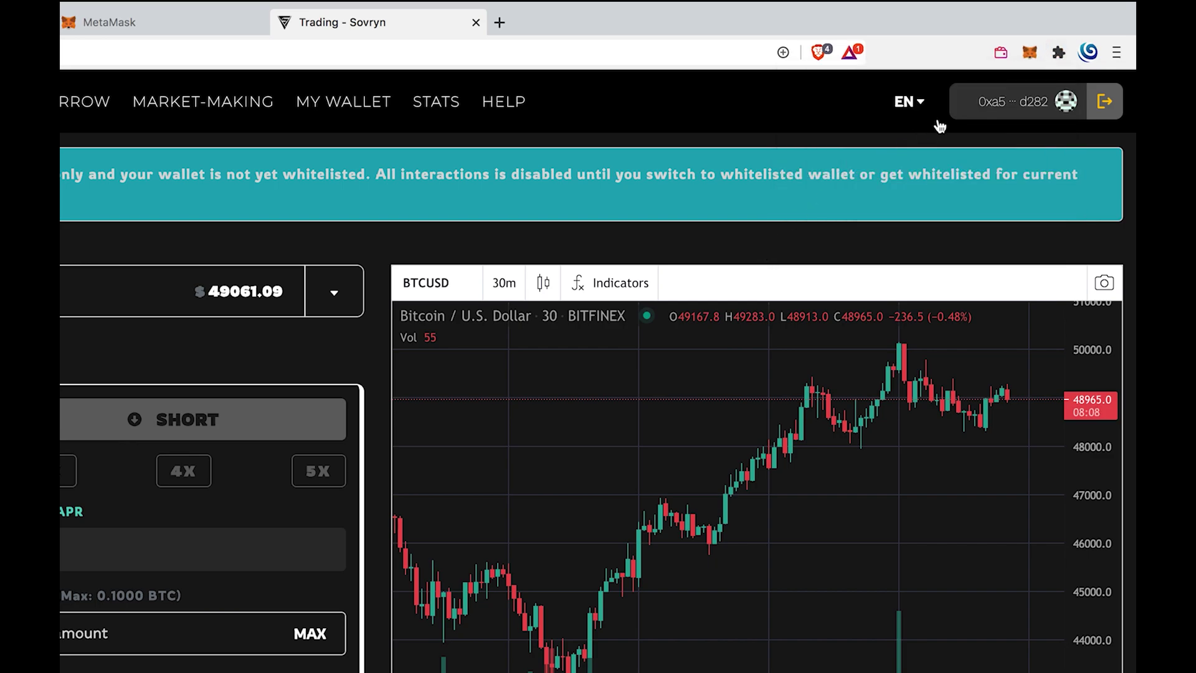
click(1029, 53)
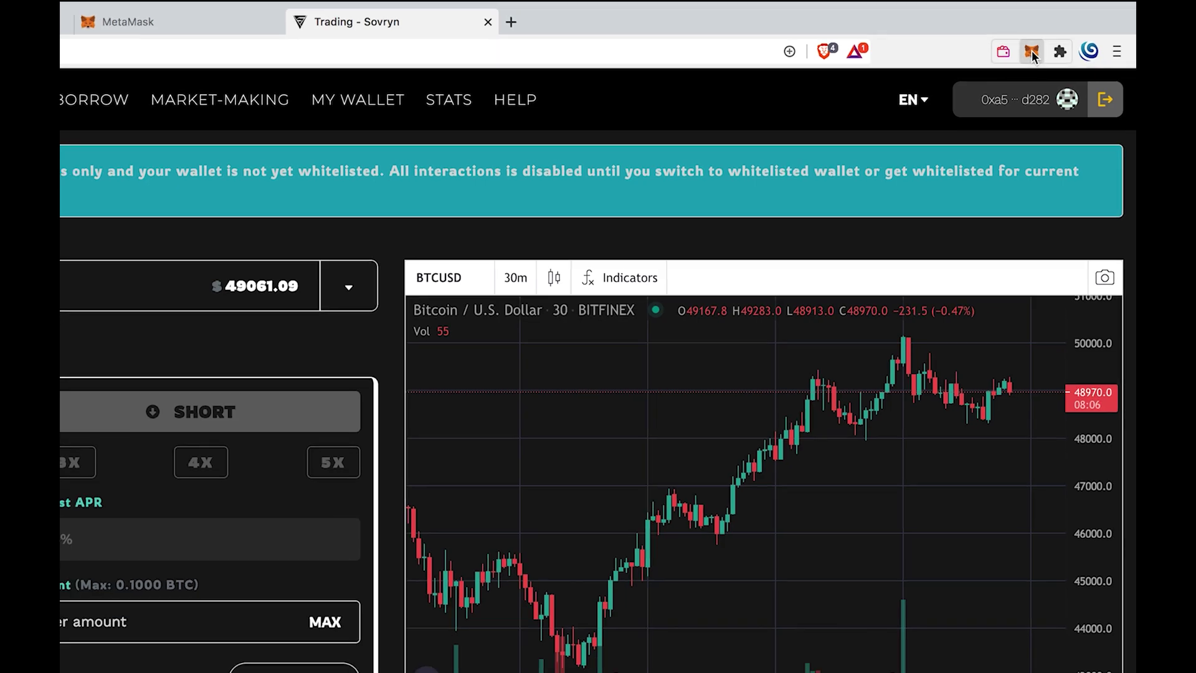
click(1062, 186)
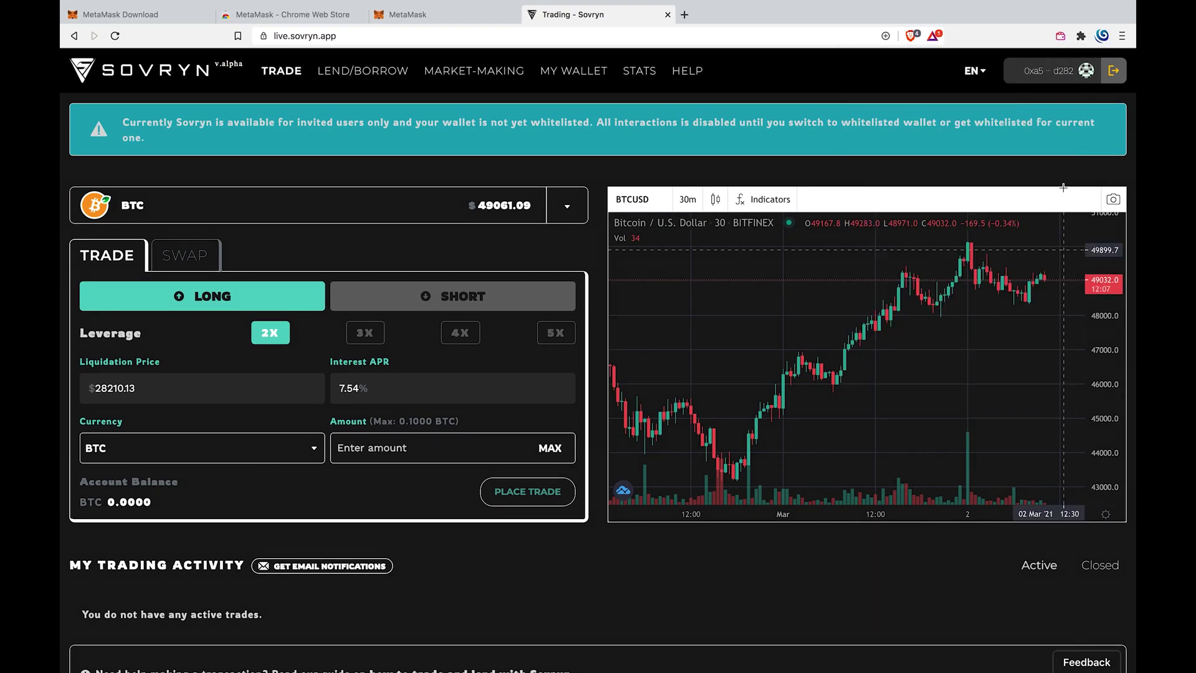